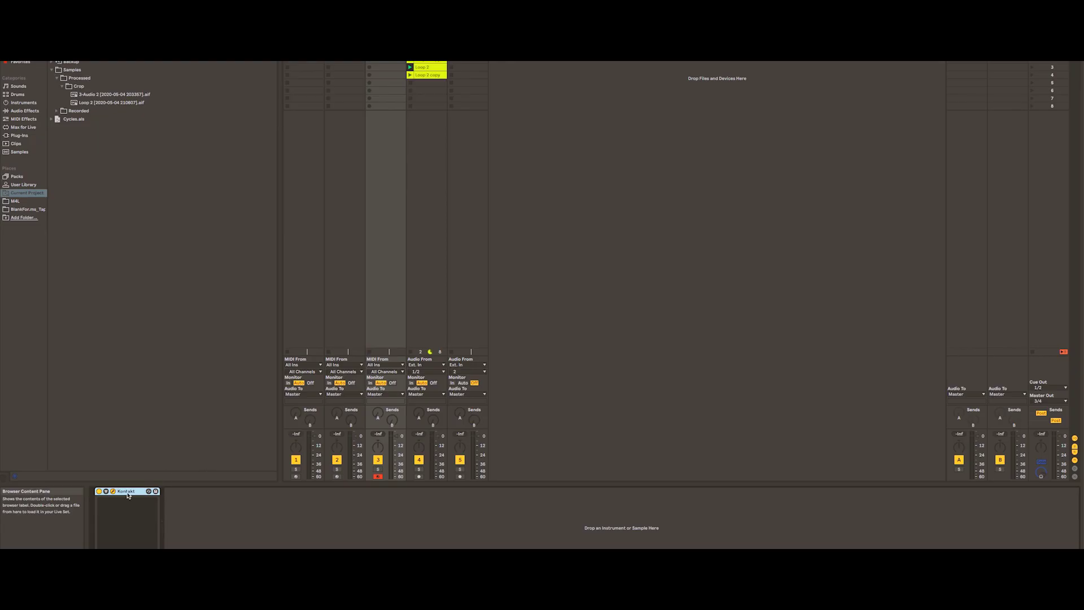
Load the Cycles #User Sources instrument into Kontakt and import the Loop 3 audio file from the current project's Crop folder.
{"action": "left_click", "coordinate": [113, 491]}
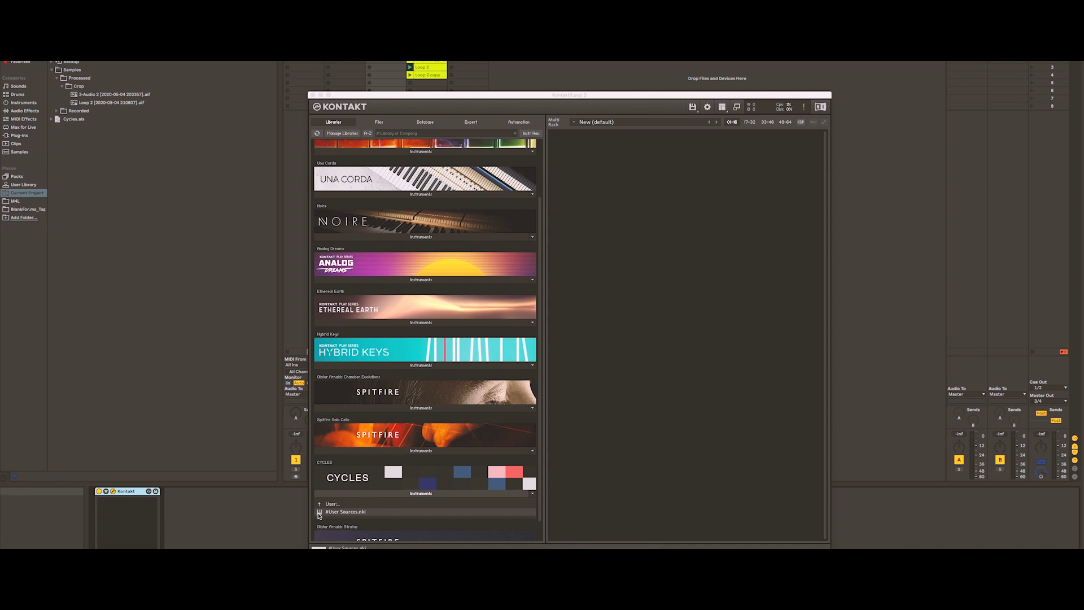
{"action": "left_click_drag", "start_coordinate": [319, 513], "coordinate": [658, 246]}
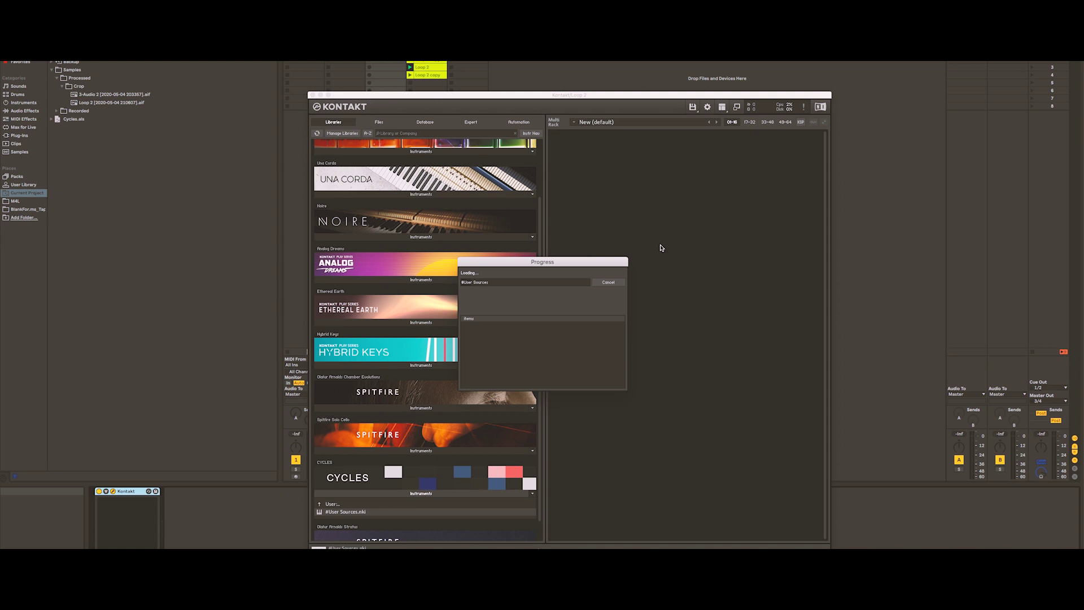
{"action": "left_click_drag", "start_coordinate": [111, 102], "coordinate": [657, 287]}
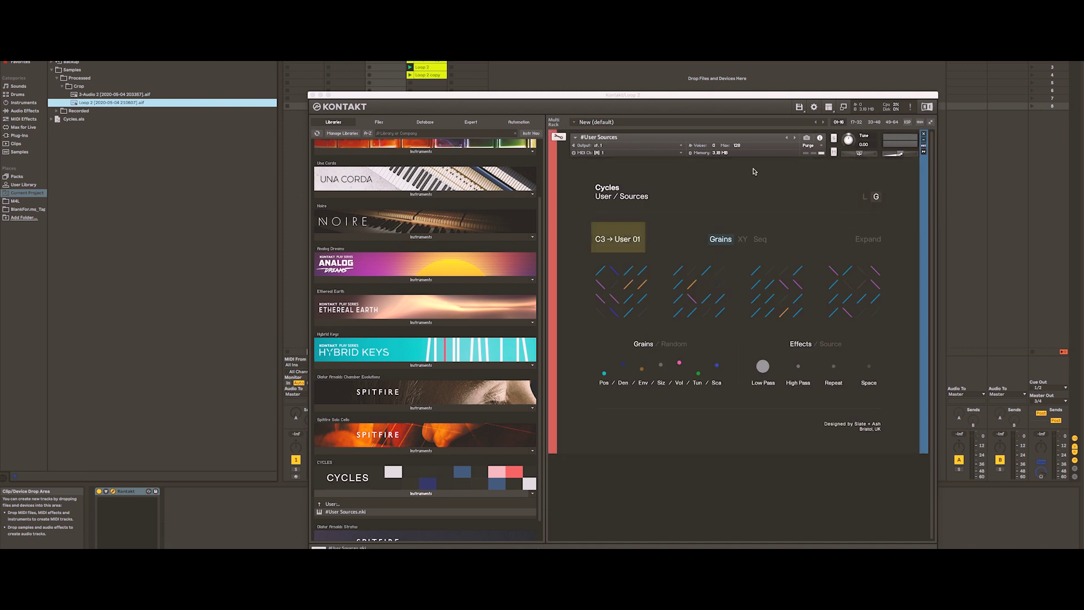
Load the Textural grain state Pos + Oct for the imported source.
{"action": "left_click", "coordinate": [876, 196]}
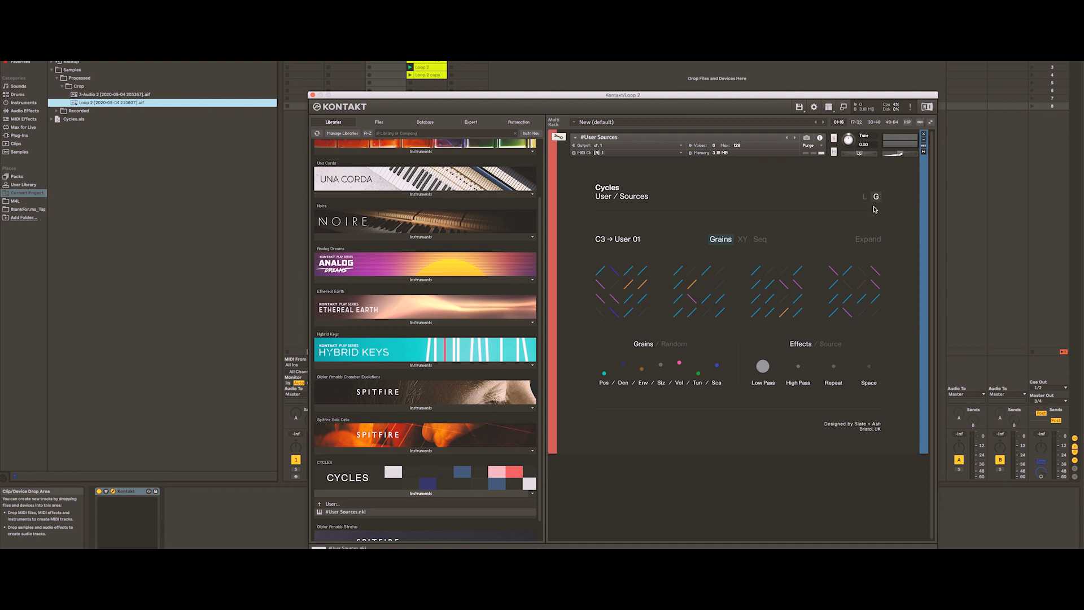
{"action": "left_click", "coordinate": [877, 197]}
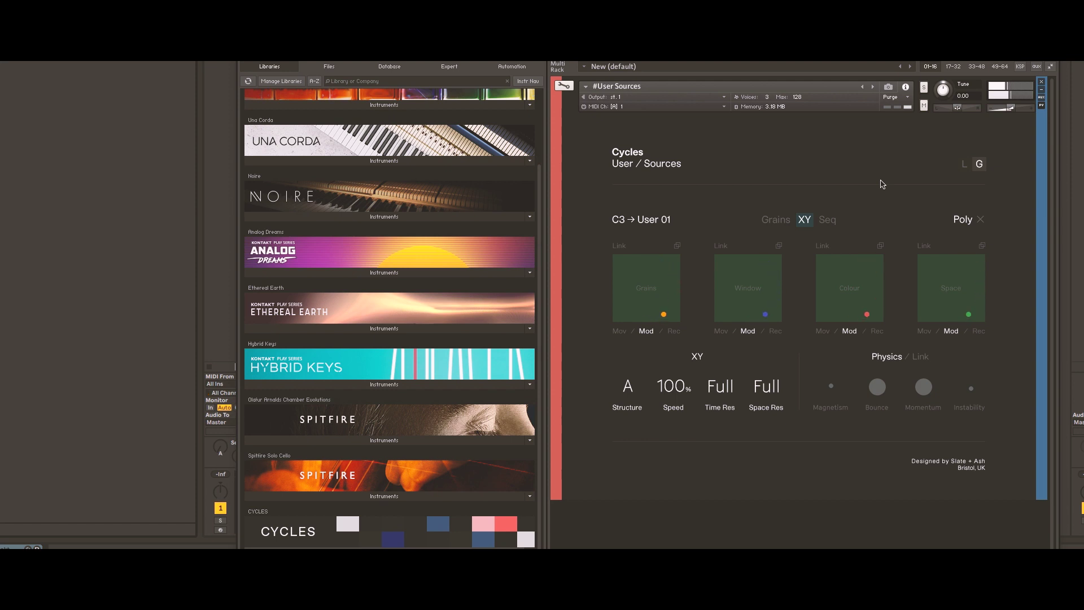
{"action": "left_click", "coordinate": [979, 164]}
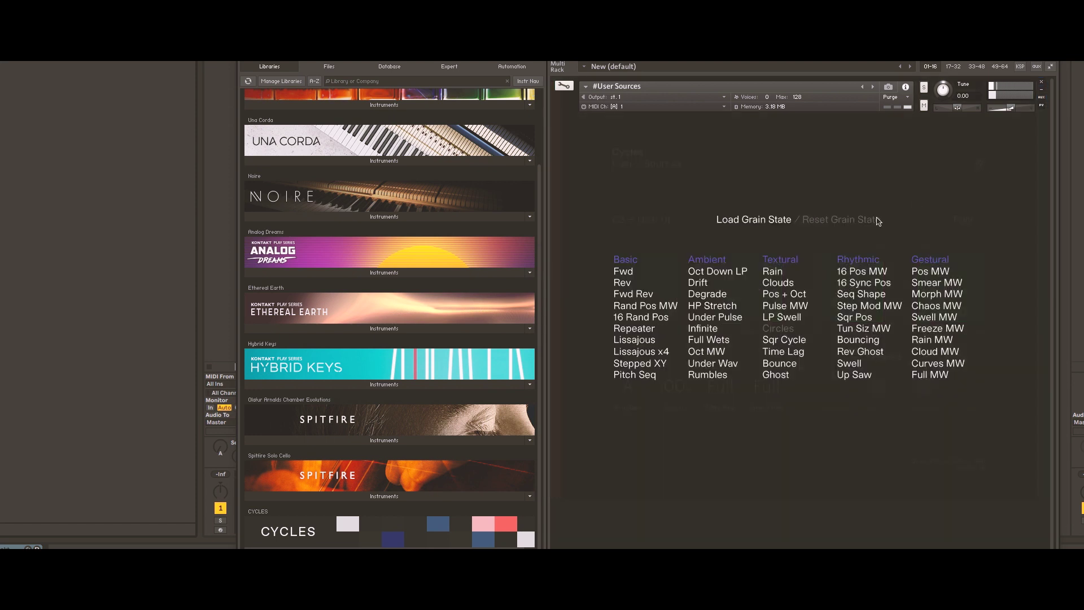
{"action": "left_click", "coordinate": [790, 293]}
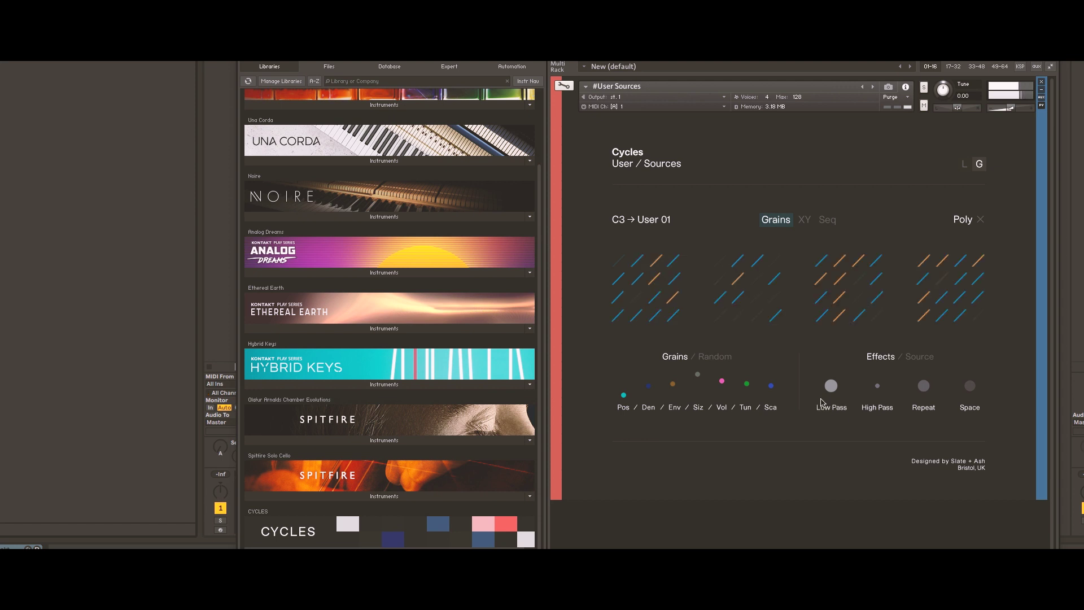
Load the Ambient grain state Infinite, expand the voice options and raise the grain position slightly.
{"action": "left_click", "coordinate": [980, 166]}
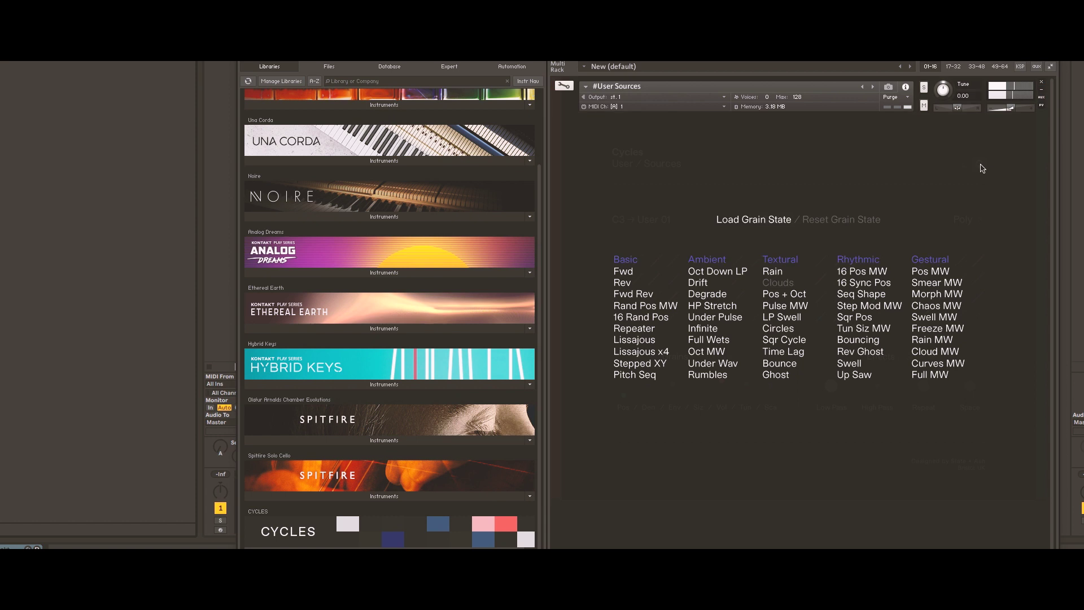
{"action": "left_click", "coordinate": [702, 330]}
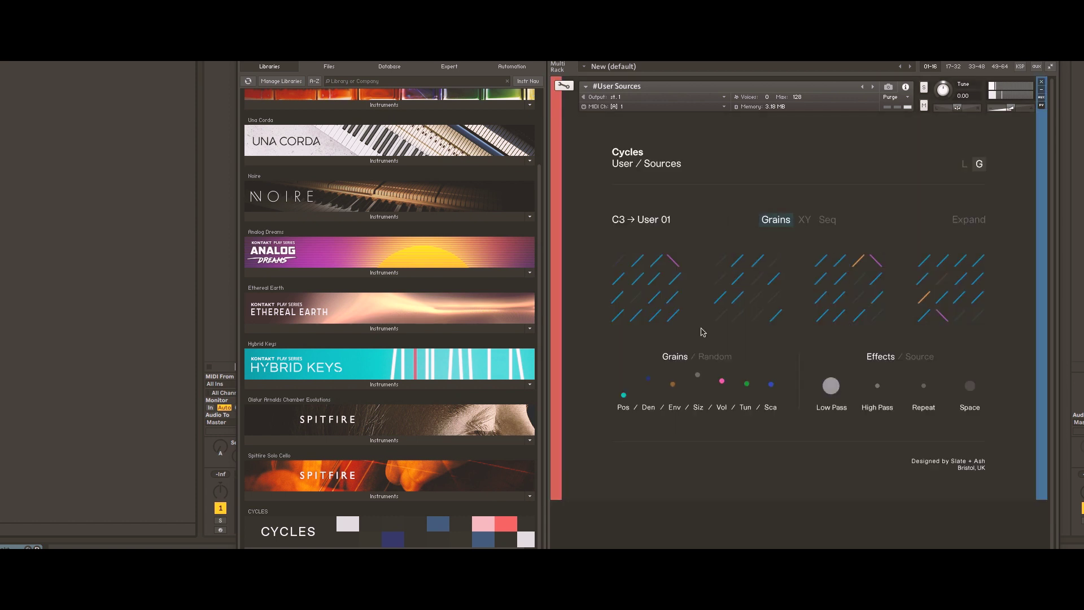
{"action": "left_click", "coordinate": [965, 221]}
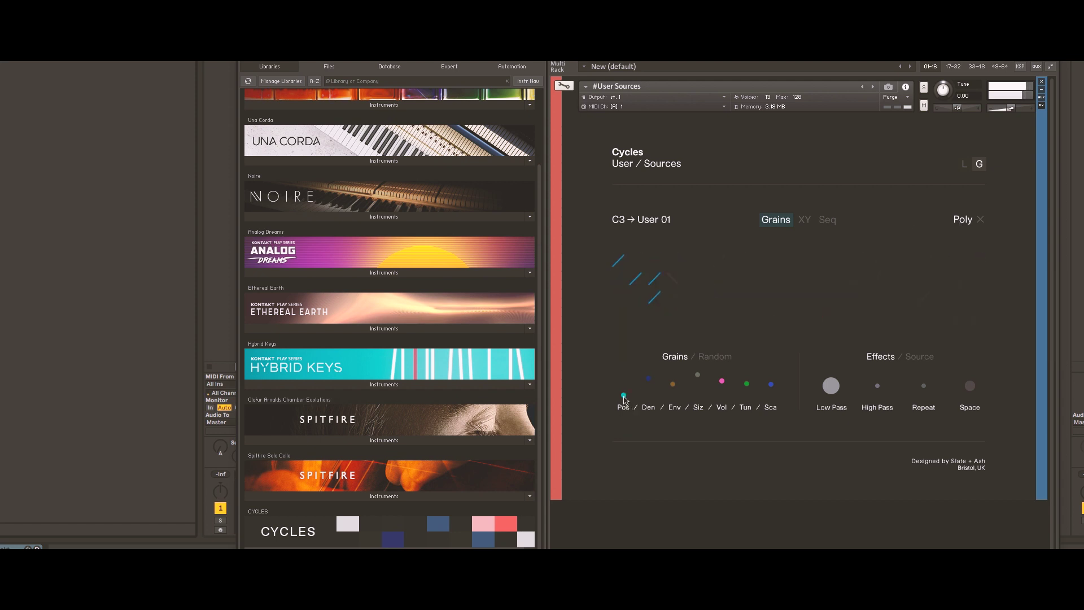
{"action": "mouse_move", "coordinate": [623, 395]}
{"action": "left_mouse_down"}
{"action": "mouse_move", "coordinate": [627, 358]}
{"action": "mouse_move", "coordinate": [625, 391]}
{"action": "left_mouse_up"}
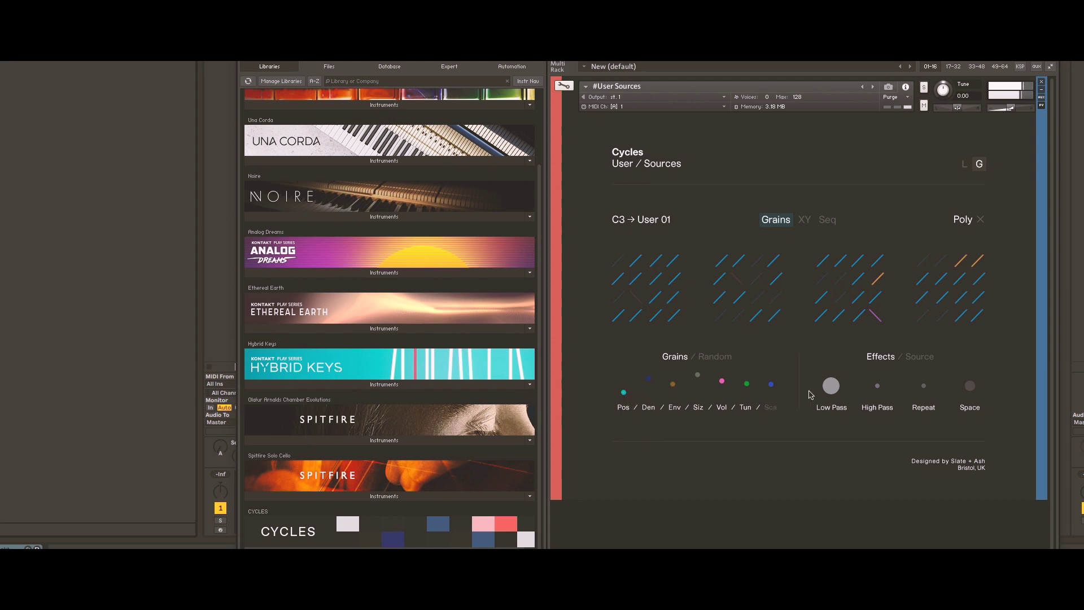
Audition the Gestural grain states Smear MW and Pos MW, ending with the Textural state Rain.
{"action": "left_click", "coordinate": [979, 164]}
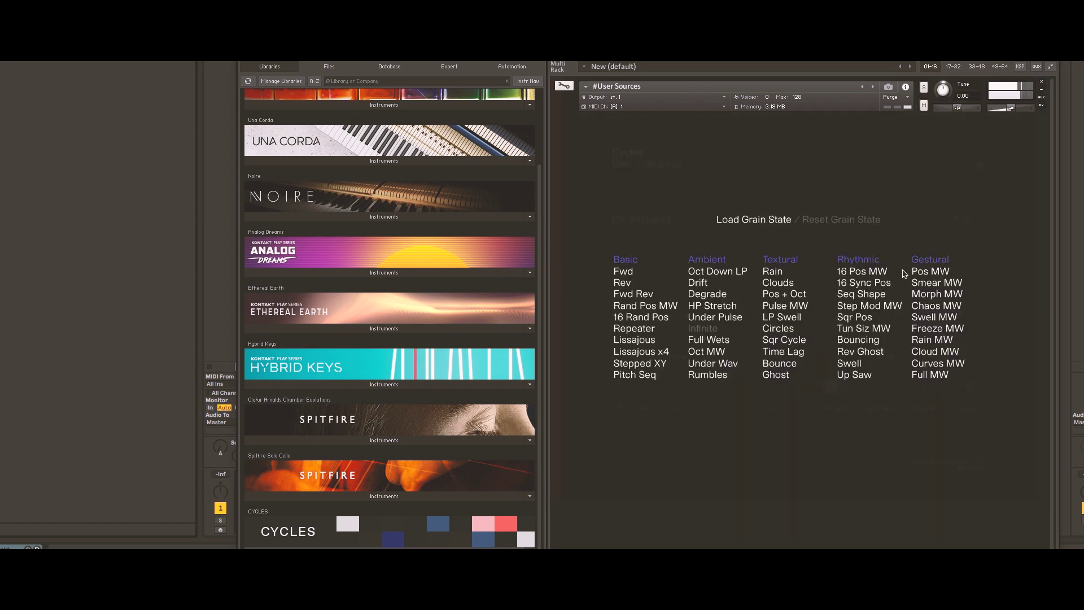
{"action": "left_click", "coordinate": [926, 285]}
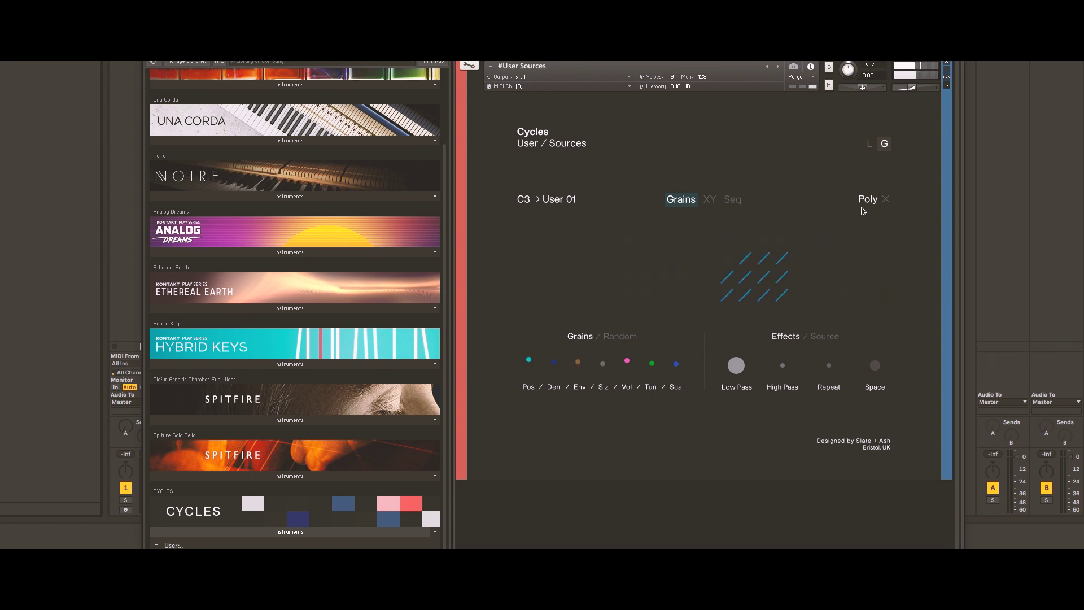
{"action": "left_click", "coordinate": [883, 145]}
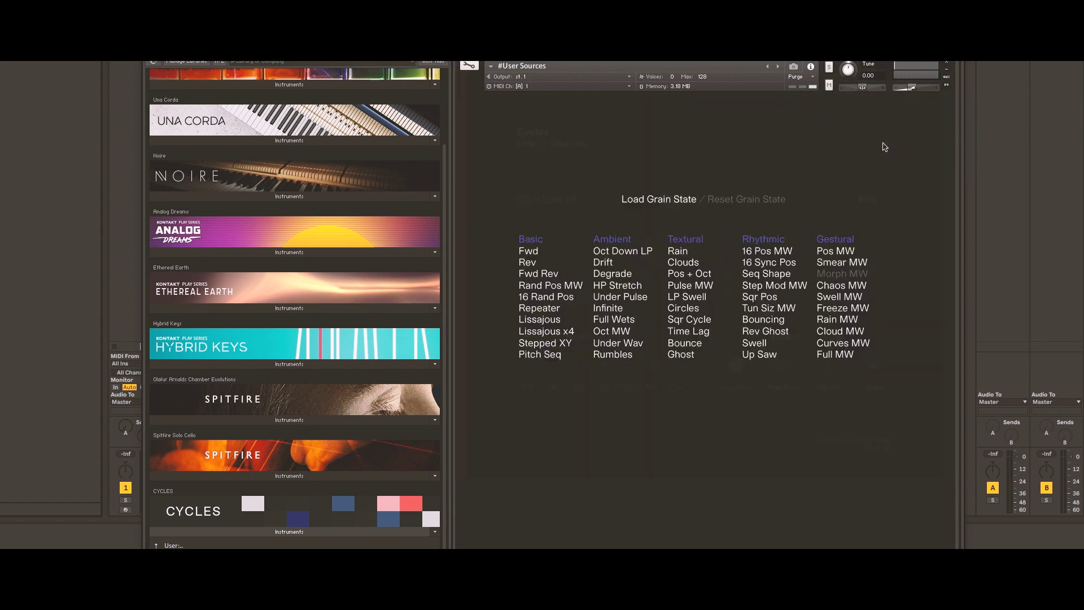
{"action": "left_click", "coordinate": [836, 252]}
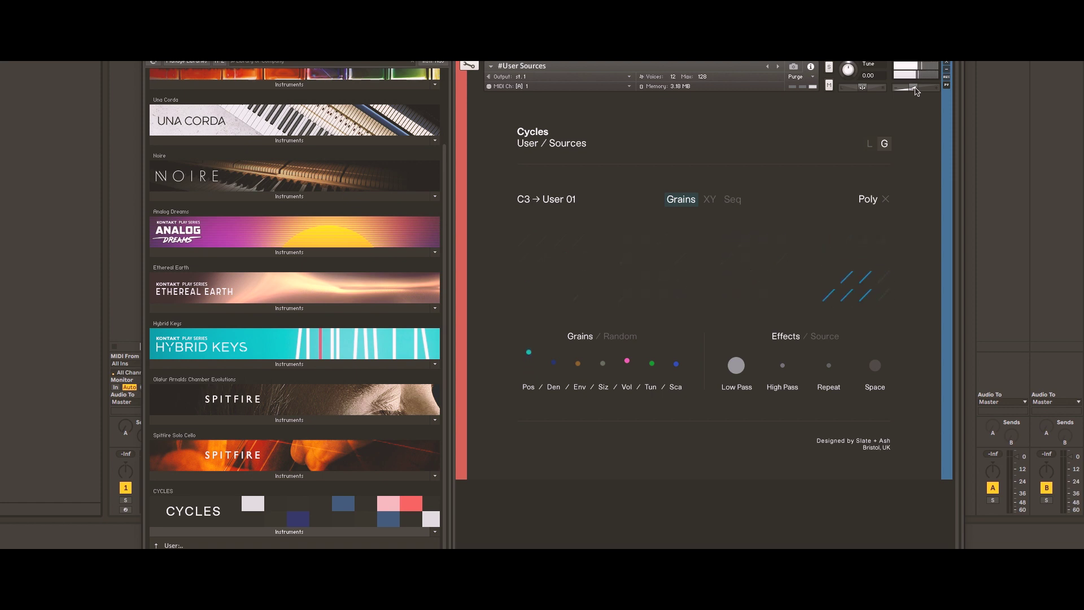
{"action": "left_click", "coordinate": [885, 144]}
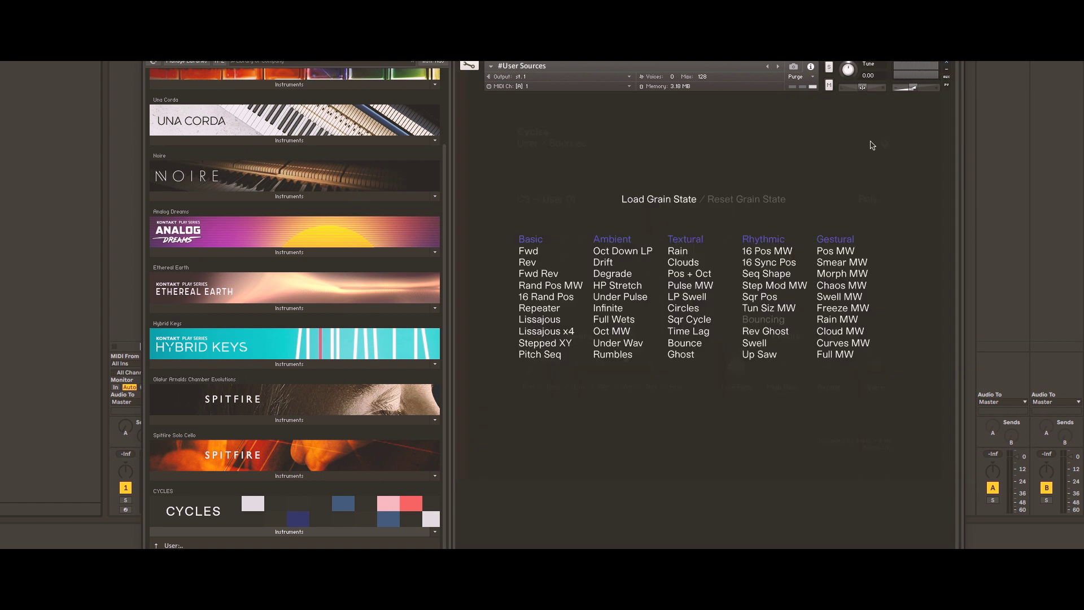
{"action": "left_click", "coordinate": [678, 252]}
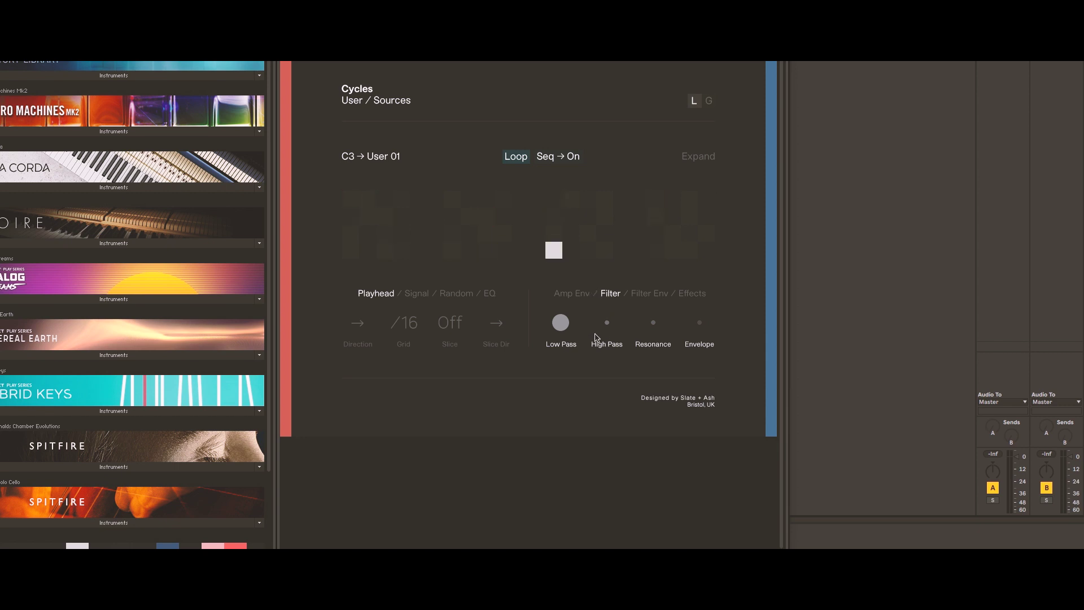
Expand the voice options of the loop engine and load the Gestural loop state Step Del MW.
{"action": "left_click", "coordinate": [696, 157]}
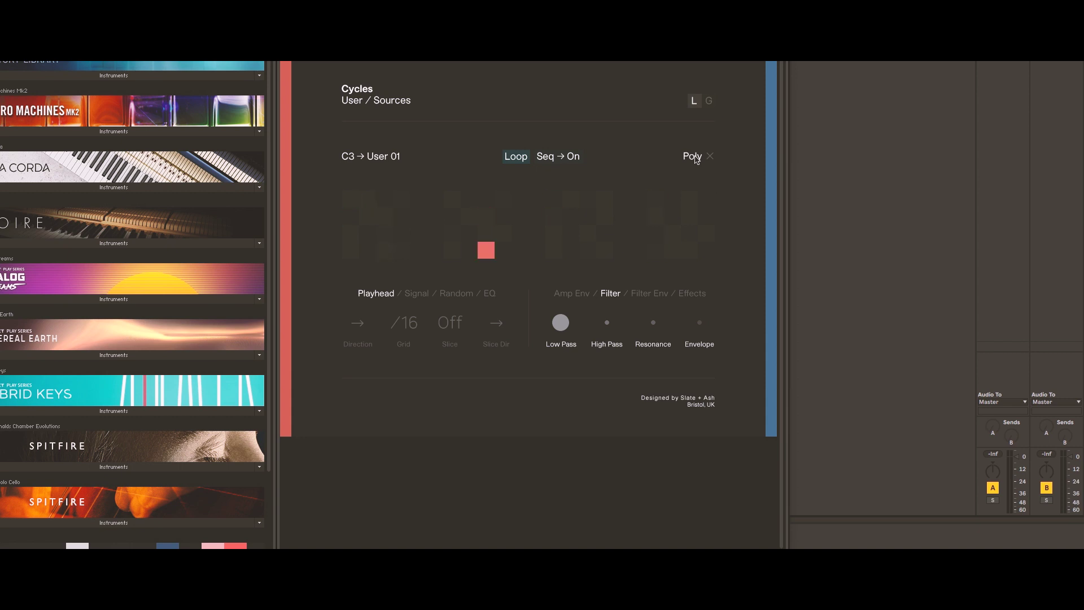
{"action": "left_click", "coordinate": [698, 104]}
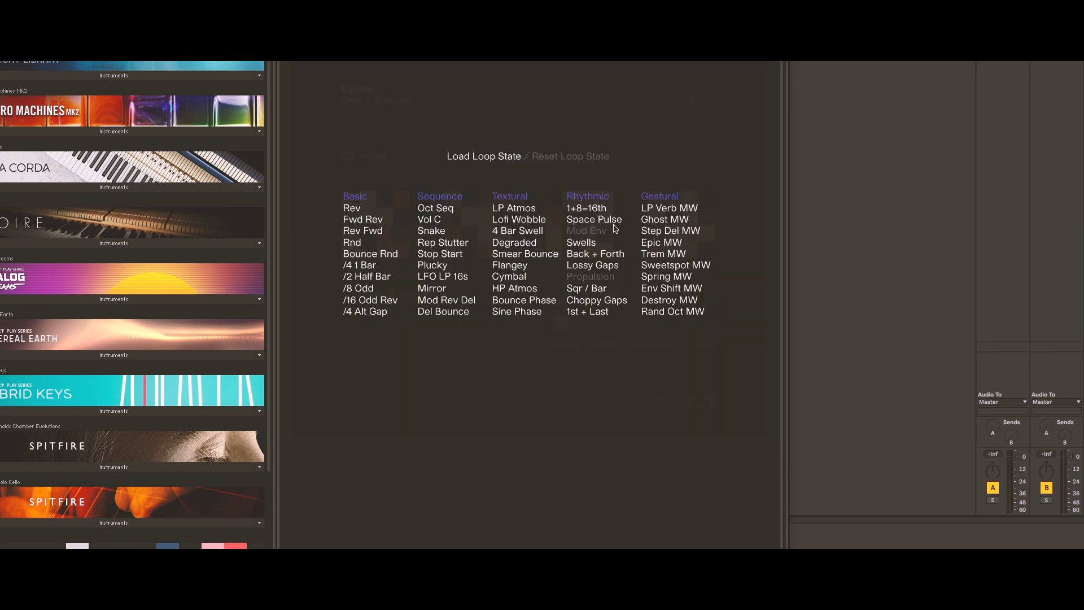
{"action": "left_click", "coordinate": [654, 232]}
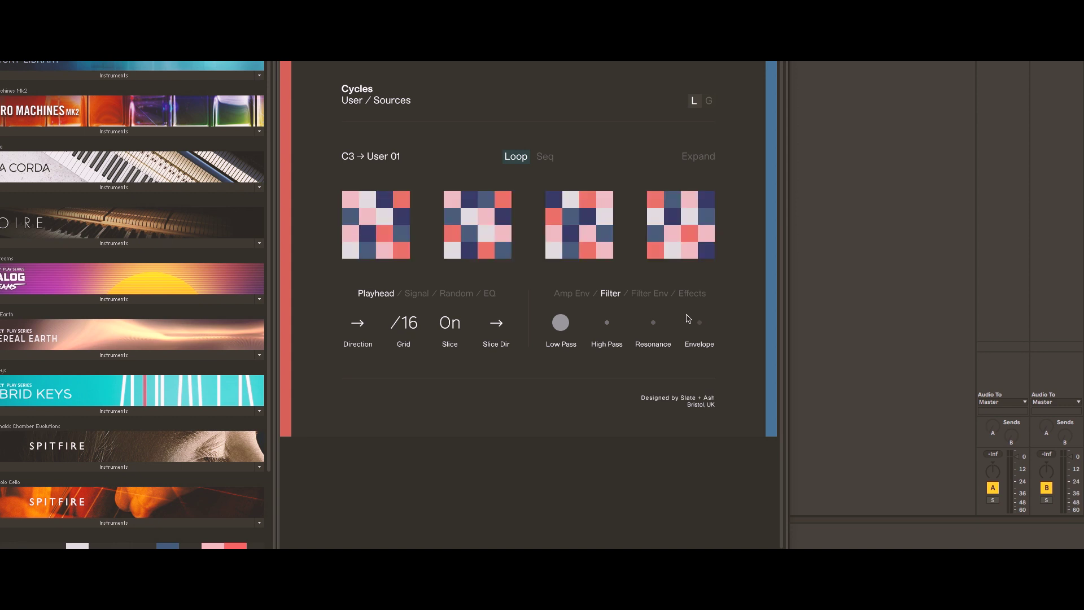
Expand the voice options again and load the Textural loop state Lofi Wobble.
{"action": "left_click", "coordinate": [698, 156]}
{"action": "left_click", "coordinate": [695, 102]}
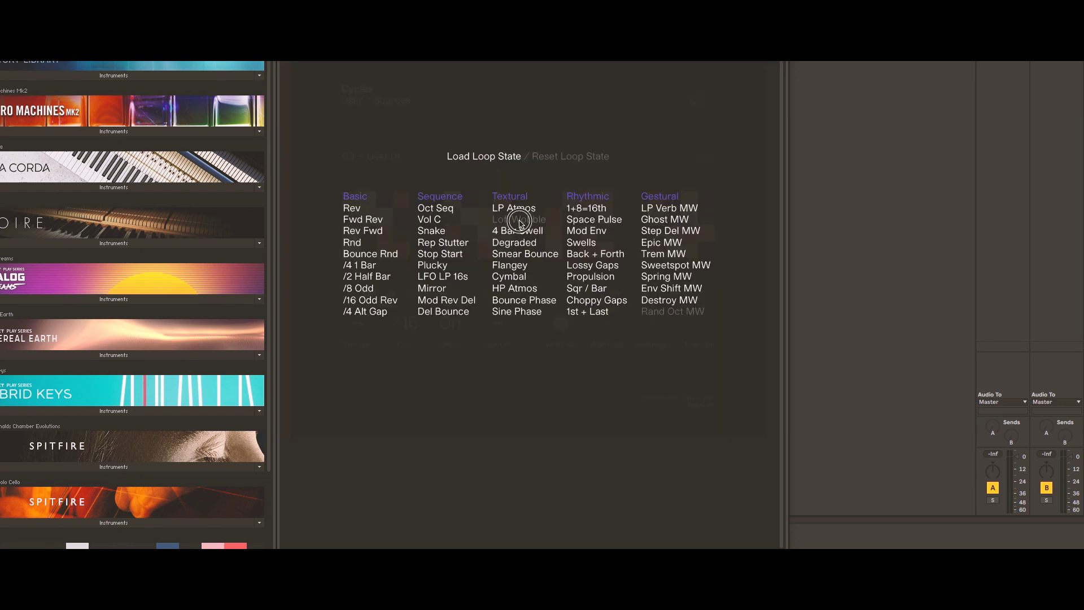
{"action": "left_click", "coordinate": [515, 228]}
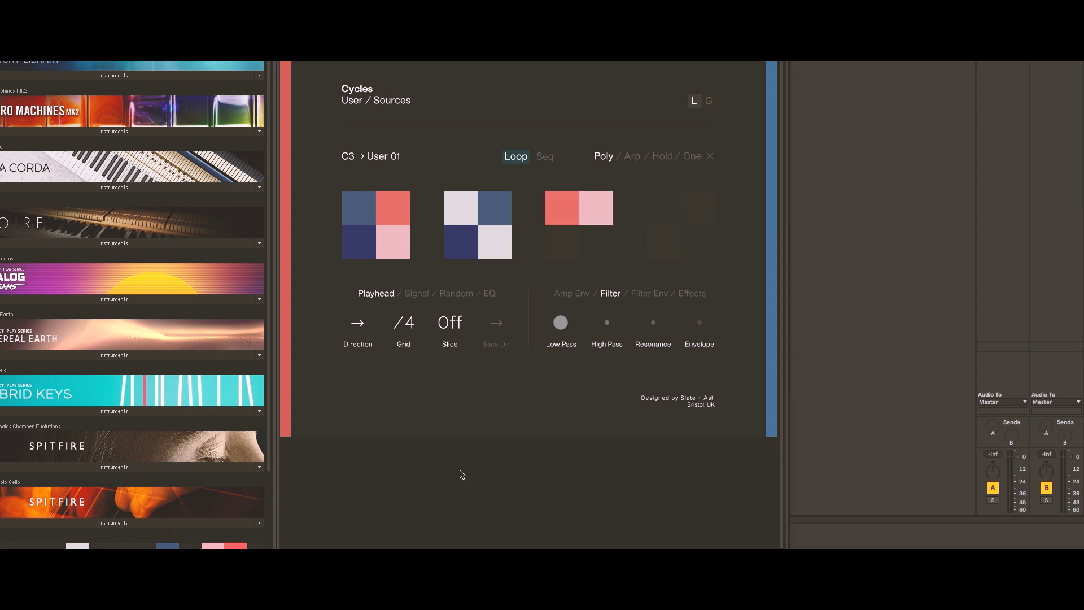
Turn on synced LFO modulation at 1/1 for the low-pass cutoff and adjust its modulation range.
{"action": "left_click", "coordinate": [552, 346]}
{"action": "left_click", "coordinate": [400, 320]}
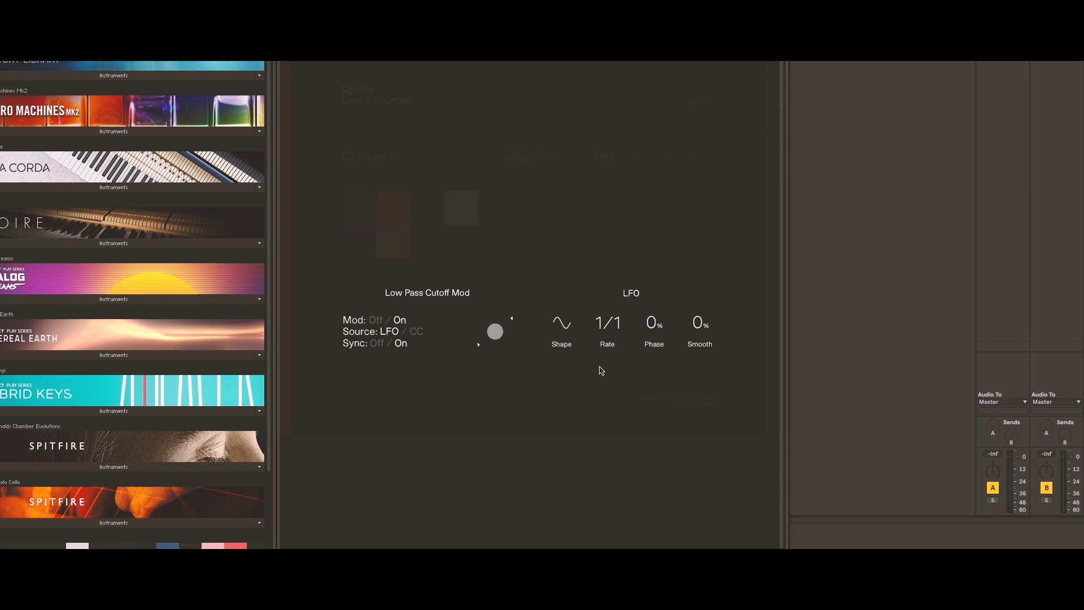
{"action": "mouse_move", "coordinate": [490, 345]}
{"action": "left_mouse_down"}
{"action": "mouse_move", "coordinate": [491, 368]}
{"action": "mouse_move", "coordinate": [494, 289]}
{"action": "left_mouse_up"}
{"action": "left_click_drag", "start_coordinate": [496, 325], "coordinate": [517, 319]}
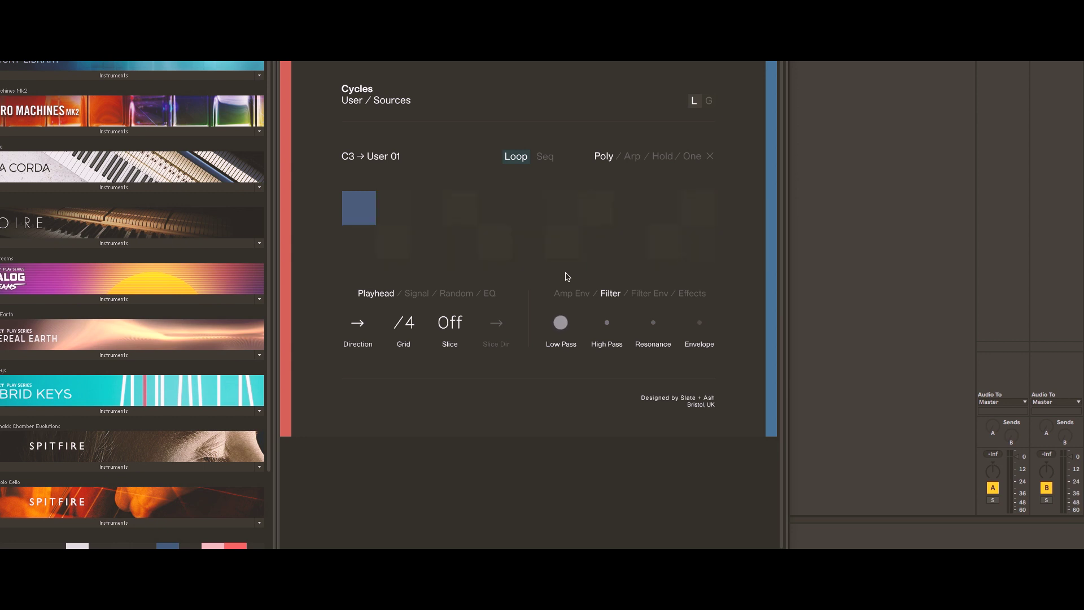
Turn on slicing for the playhead and set the slice direction to backward.
{"action": "left_click", "coordinate": [450, 326]}
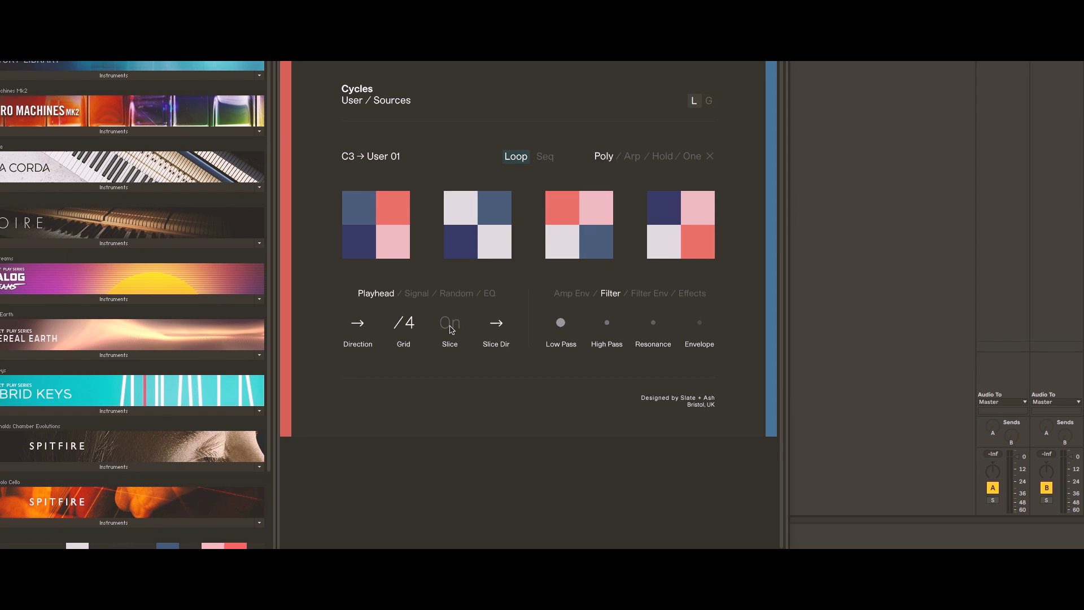
{"action": "left_click", "coordinate": [480, 326]}
{"action": "left_click", "coordinate": [503, 338]}
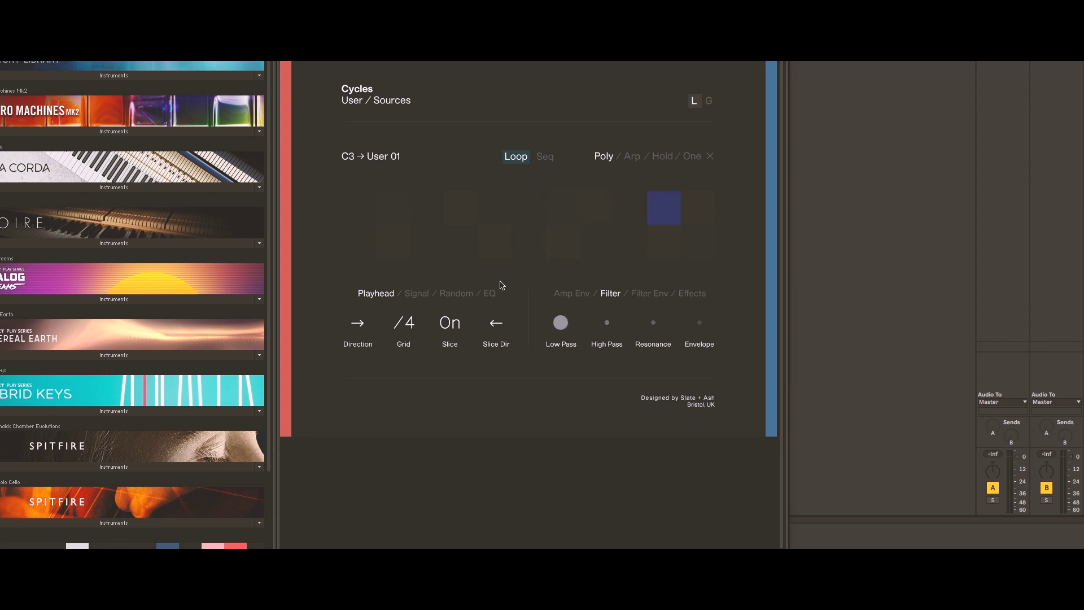
Set the filter's envelope amount to 67% and the filter envelope's attack to 52 ms.
{"action": "left_click_drag", "start_coordinate": [693, 355], "coordinate": [705, 278]}
{"action": "left_click_drag", "start_coordinate": [696, 328], "coordinate": [694, 305]}
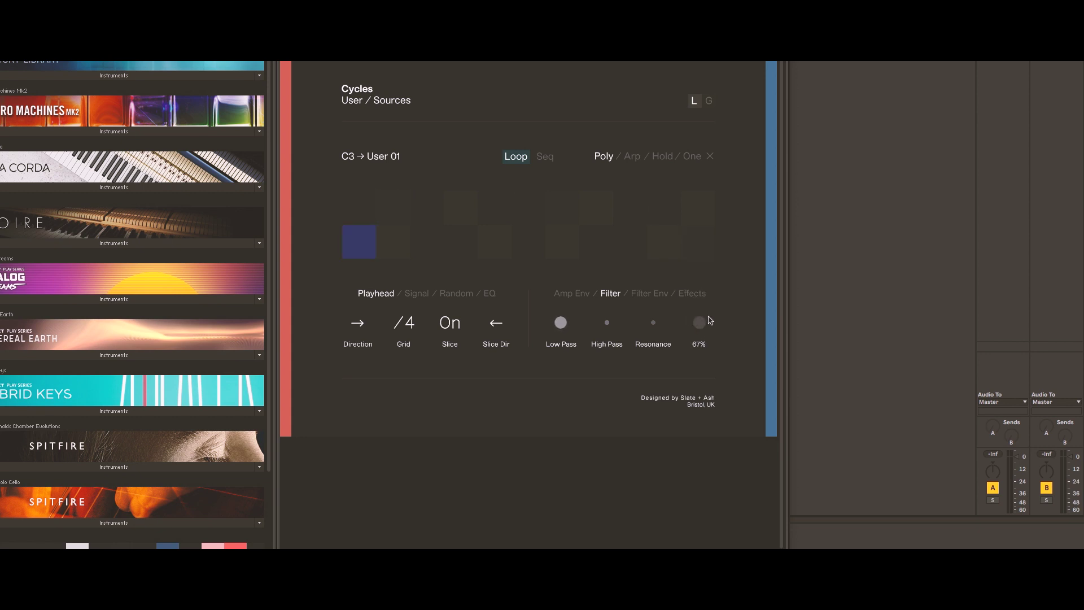
{"action": "left_click", "coordinate": [649, 293]}
{"action": "left_click_drag", "start_coordinate": [574, 310], "coordinate": [576, 303]}
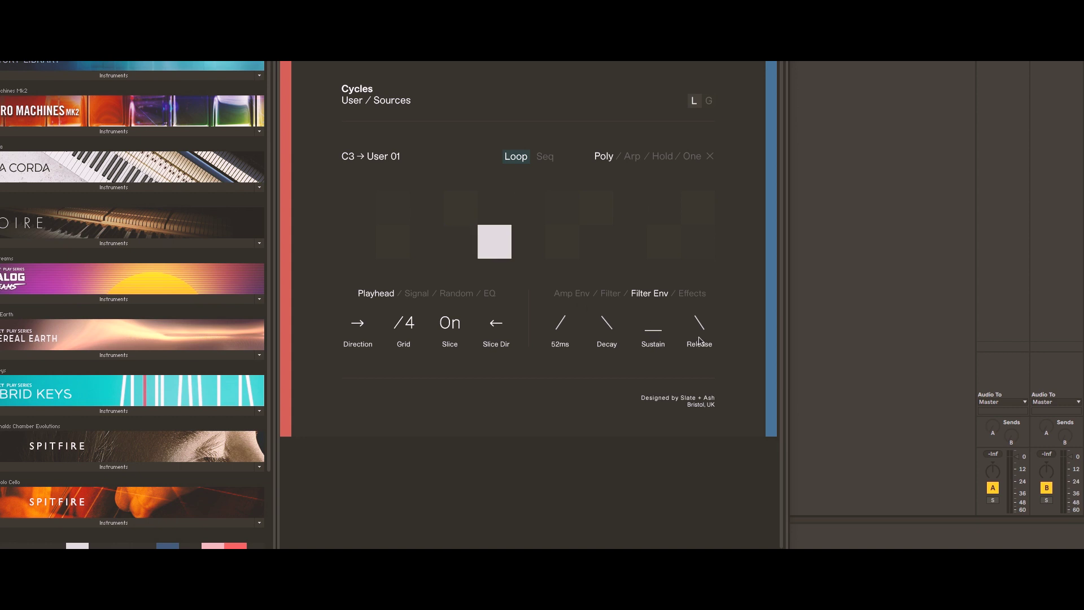
Raise the filter's resonance and add some delay with 47% reverb.
{"action": "left_click", "coordinate": [608, 292]}
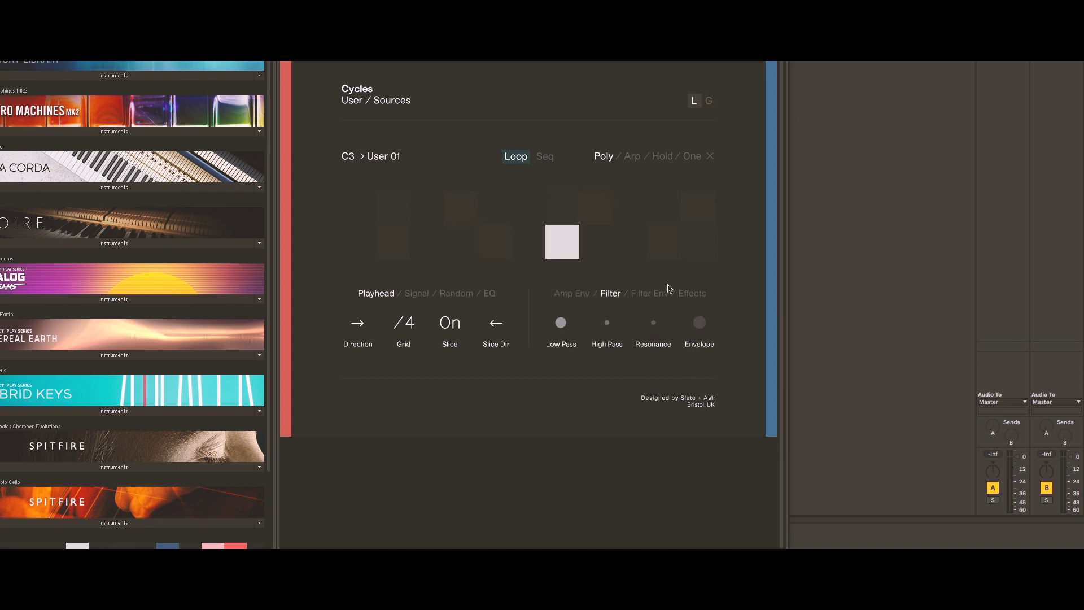
{"action": "left_click_drag", "start_coordinate": [653, 323], "coordinate": [655, 297]}
{"action": "left_click", "coordinate": [699, 294]}
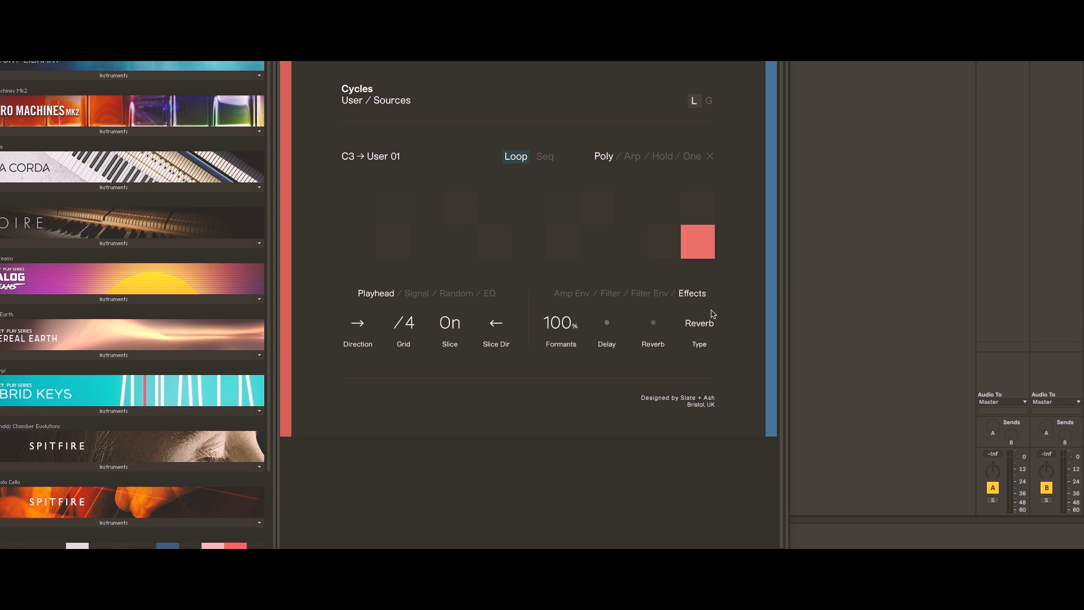
{"action": "left_click_drag", "start_coordinate": [606, 322], "coordinate": [606, 298]}
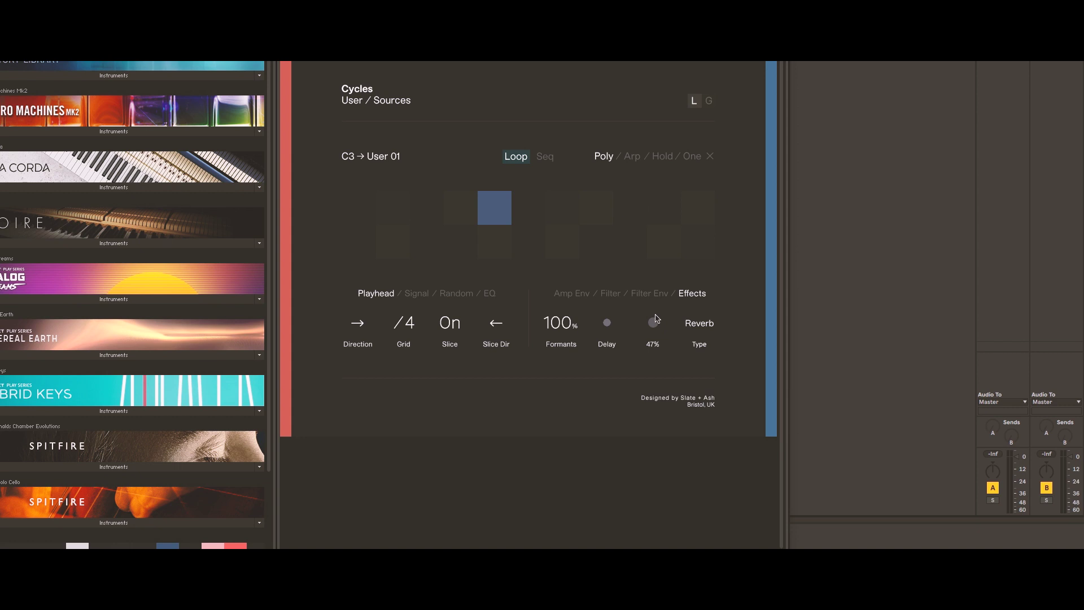
Adjust the amp envelope's attack and change the playhead direction to the ~ mode.
{"action": "left_click", "coordinate": [591, 301]}
{"action": "left_click_drag", "start_coordinate": [567, 332], "coordinate": [565, 296]}
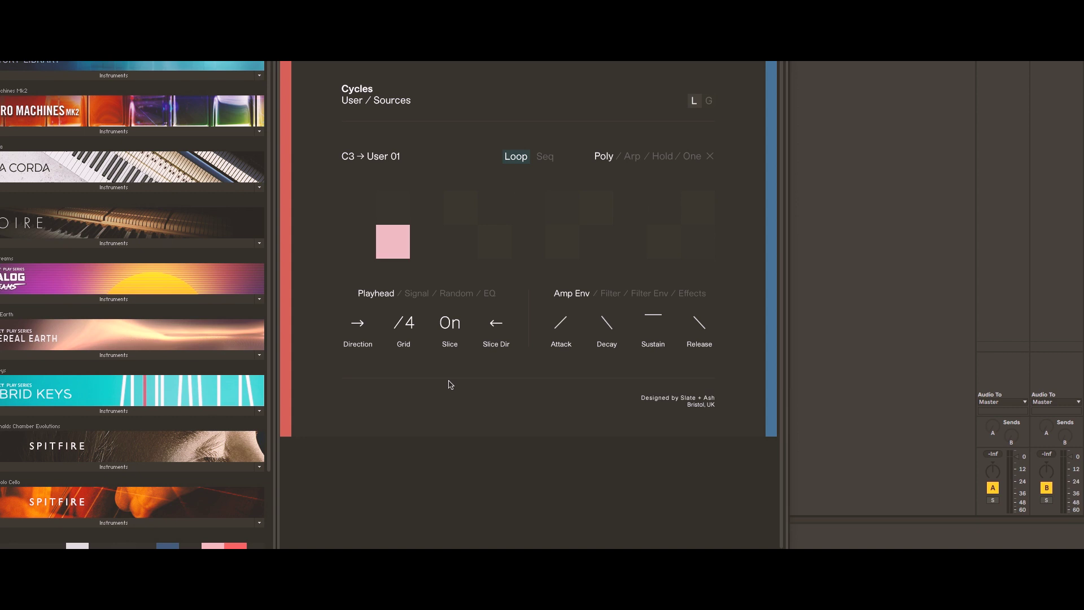
{"action": "left_click_drag", "start_coordinate": [357, 322], "coordinate": [364, 275]}
{"action": "left_click_drag", "start_coordinate": [360, 326], "coordinate": [368, 244]}
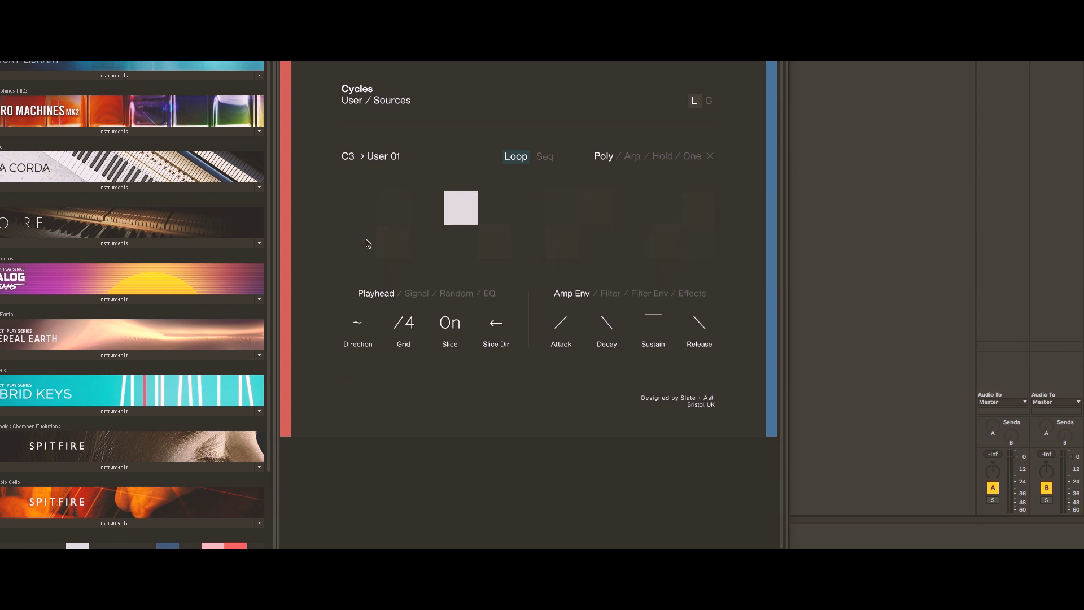